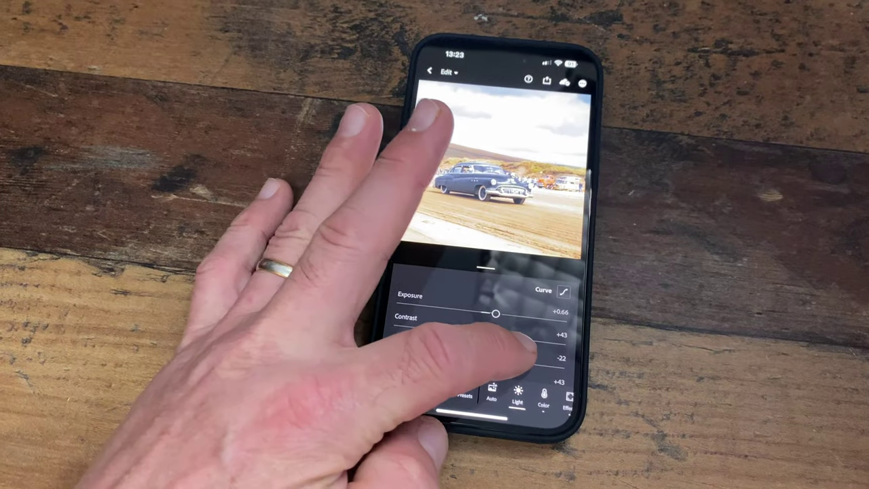
Drop the vintage car photo's Highlights to -24, then ease them back to -19
mouse_move(514, 339)
mouse_down()
mouse_move(500, 346)
mouse_move(523, 340)
mouse_up()
drag(456, 350, 469, 353)
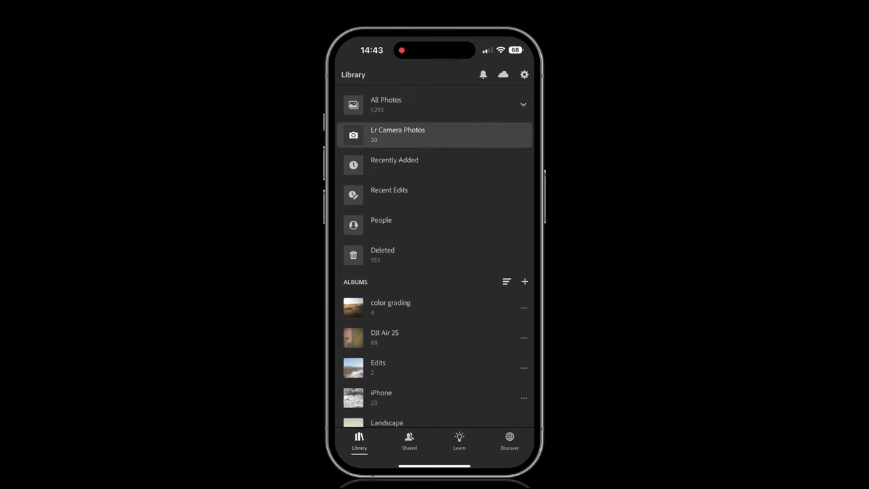
In the Lr Camera Photos album, open the in-app camera and view its capture modes
click(397, 135)
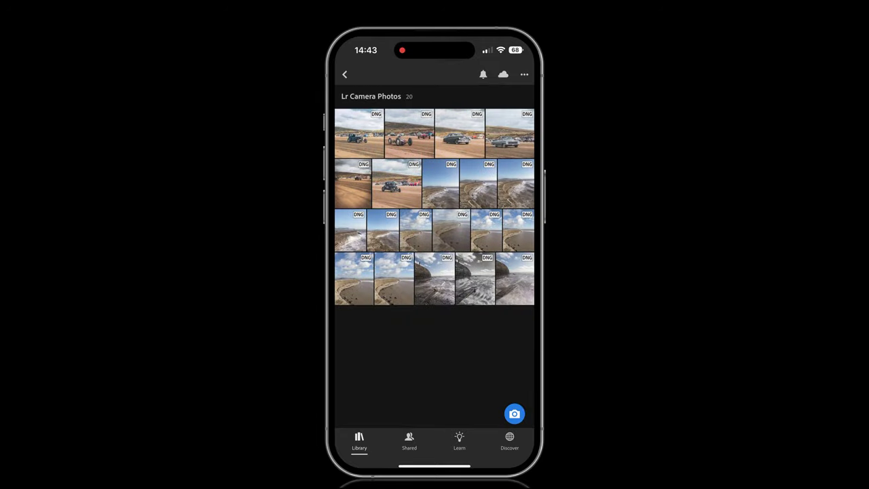
click(514, 414)
click(385, 428)
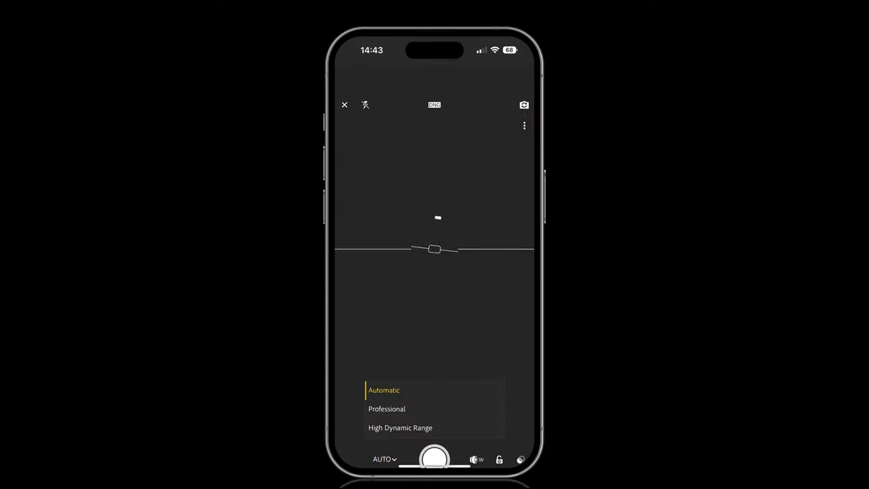
Go to the App Settings Technology Previews page
click(524, 74)
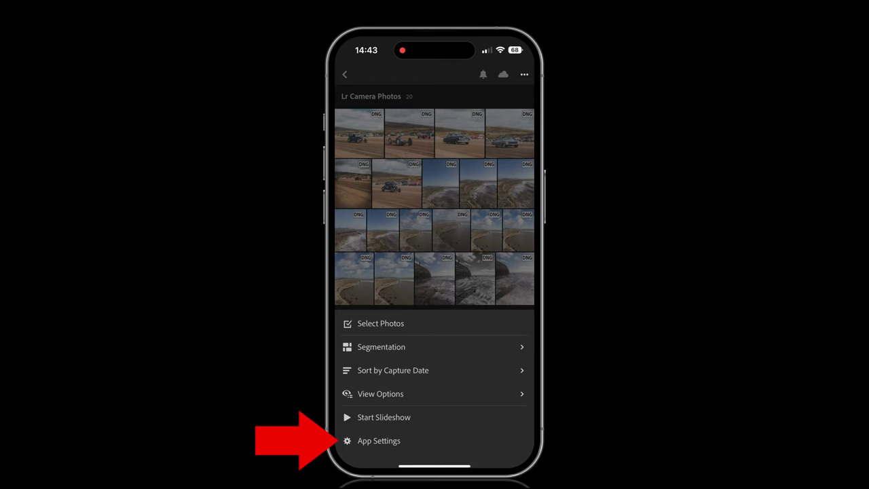
click(379, 440)
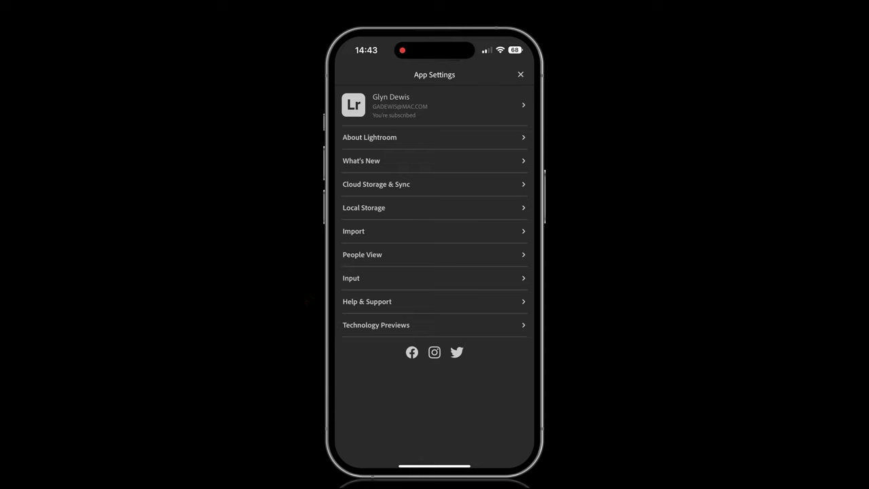
click(376, 324)
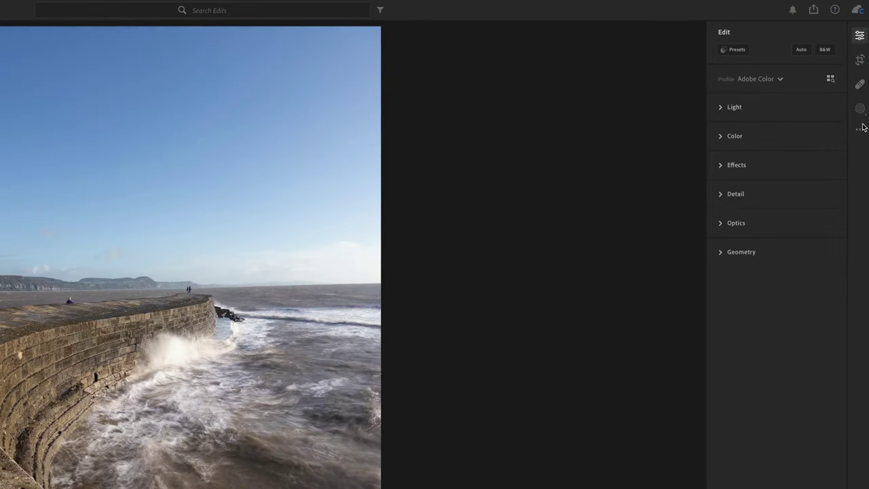
Show a new mask's Range options, where Depth Range is greyed out for this photo
click(860, 109)
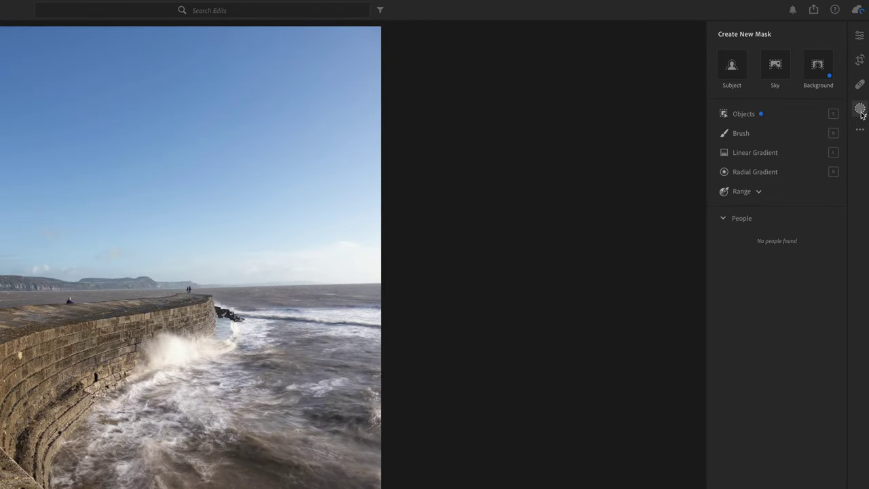
click(758, 193)
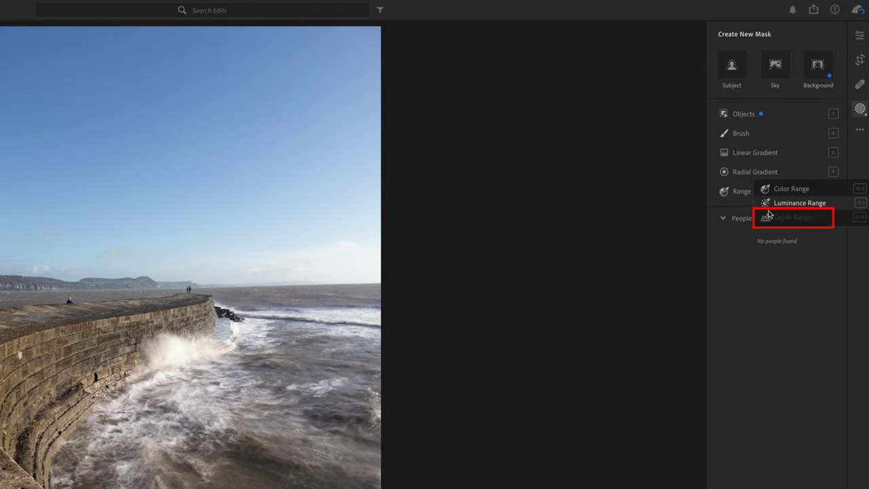
mouse_move(774, 218)
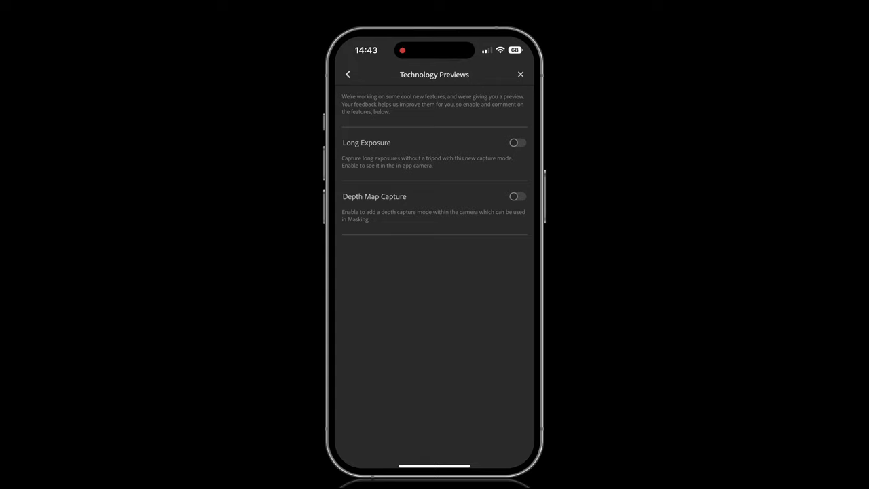
Enable the Long Exposure preview and confirm it appears among the camera's capture modes
click(518, 142)
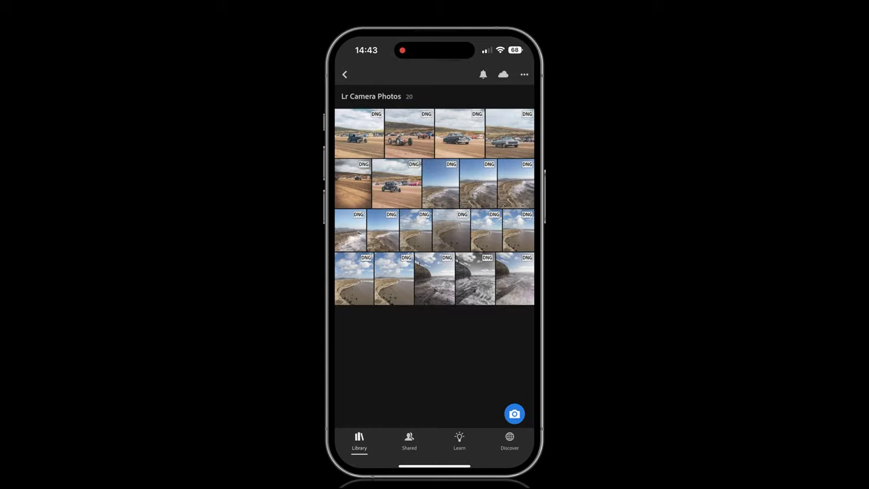
click(514, 414)
click(384, 428)
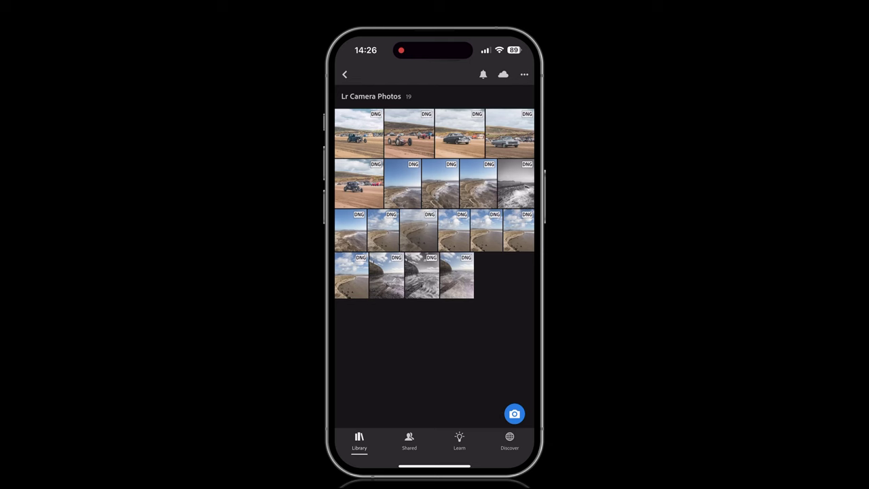
Open the curved sea-wall photo with crashing waves from the grid in Edit view
click(386, 275)
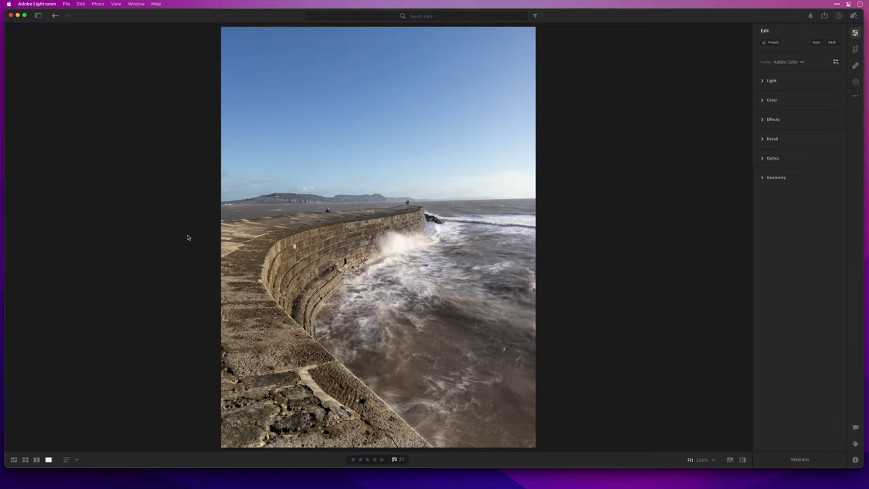
Zoom in and remove the person on the sea wall with Content-Aware Remove, using a custom source
click(328, 214)
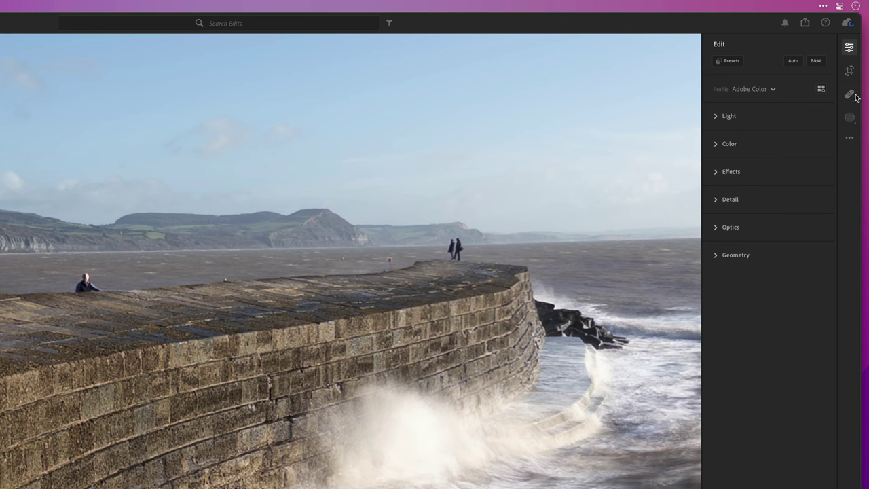
click(854, 67)
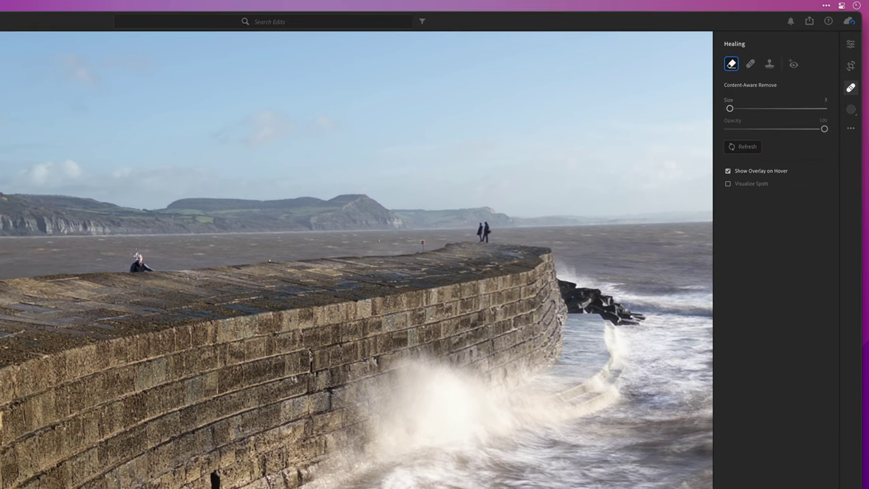
mouse_move(138, 256)
mouse_down()
mouse_move(151, 266)
mouse_move(134, 269)
mouse_up()
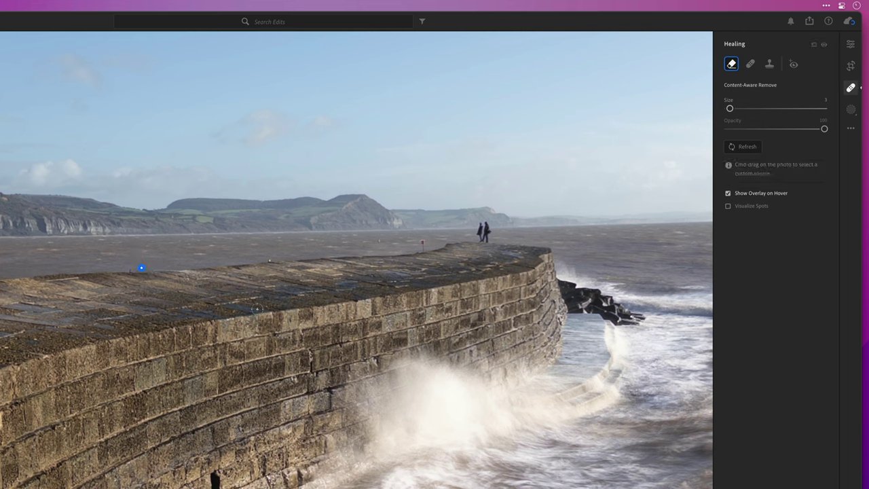
click(728, 194)
click(728, 195)
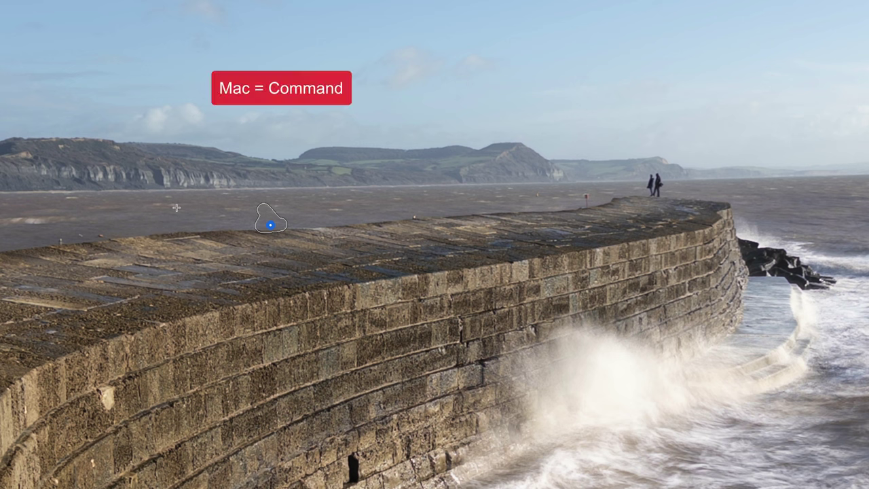
drag(175, 204, 241, 244)
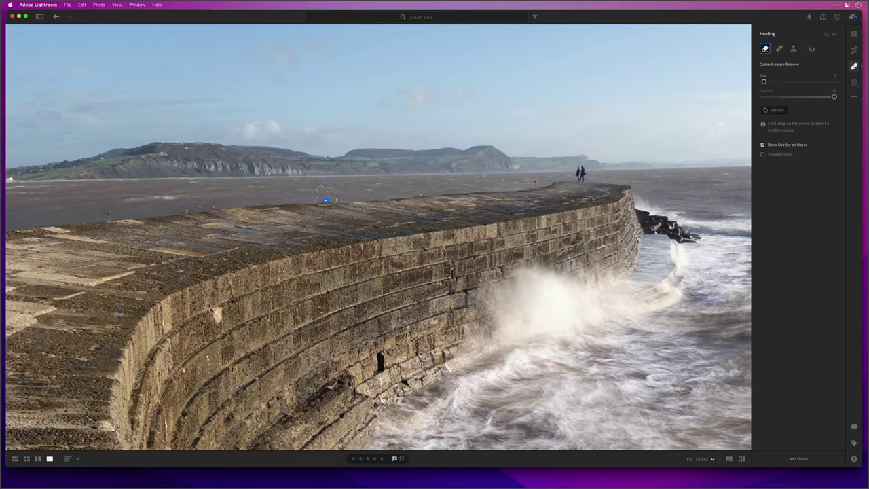
Remove the small mark on the wall top, then return to Edit with the photo fitted
drag(326, 201, 319, 199)
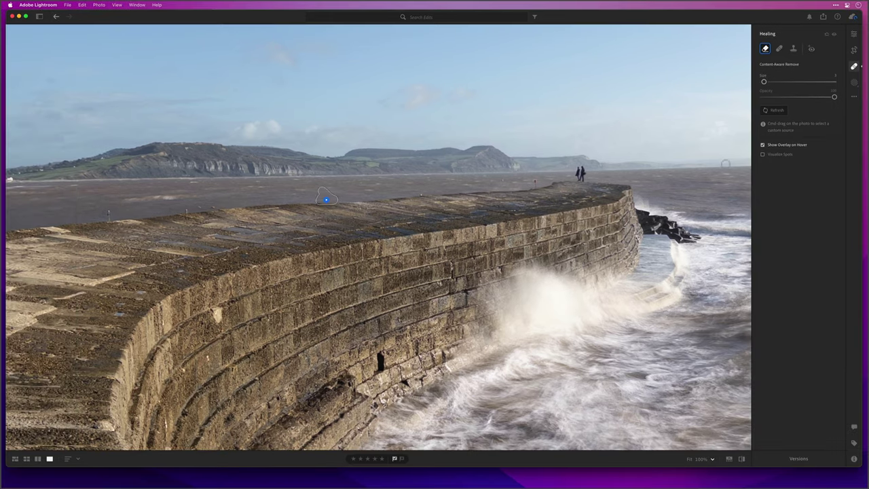
key(e)
click(489, 176)
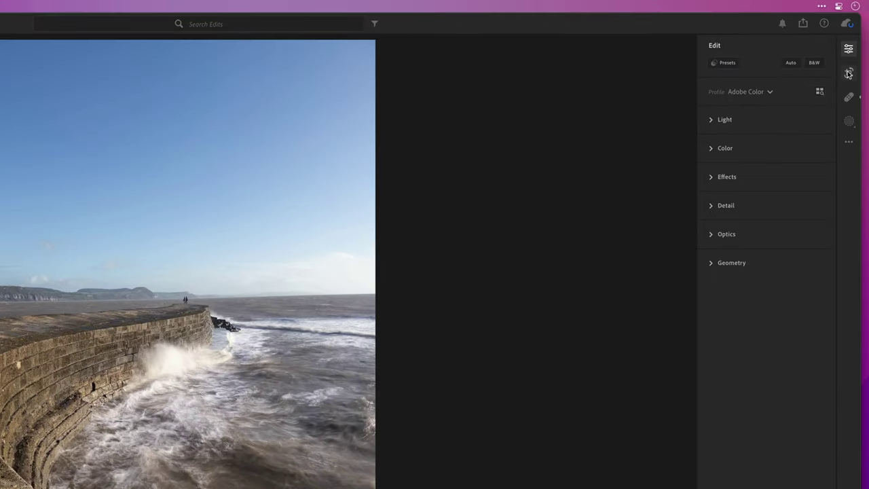
Auto-straighten the sea-wall photo
click(854, 51)
click(768, 93)
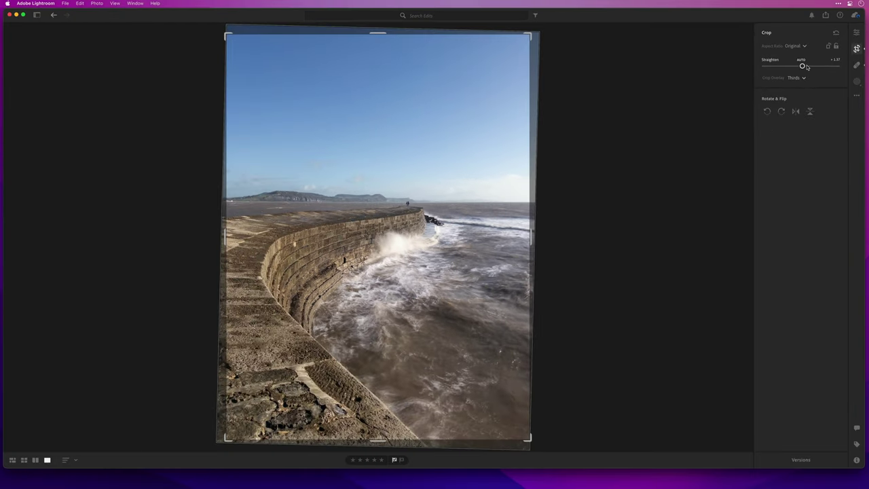
key(e)
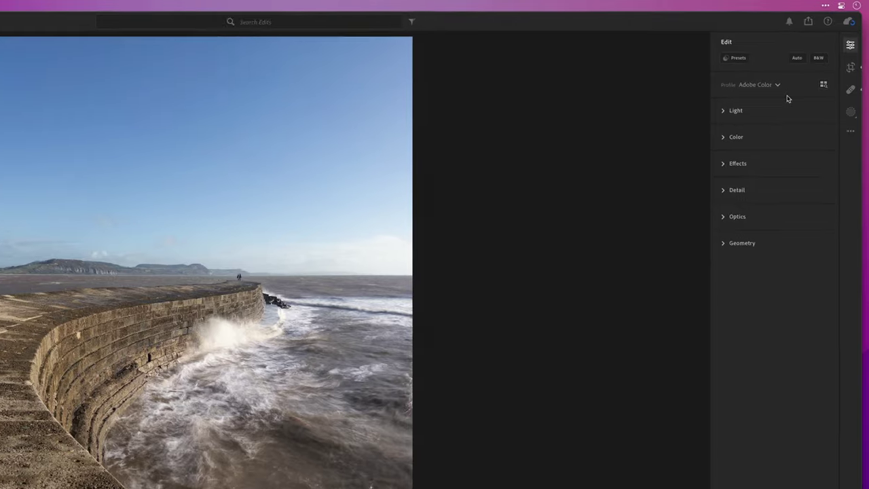
Apply the Sunny Day at Lyme user preset and expand the Effects section
click(725, 63)
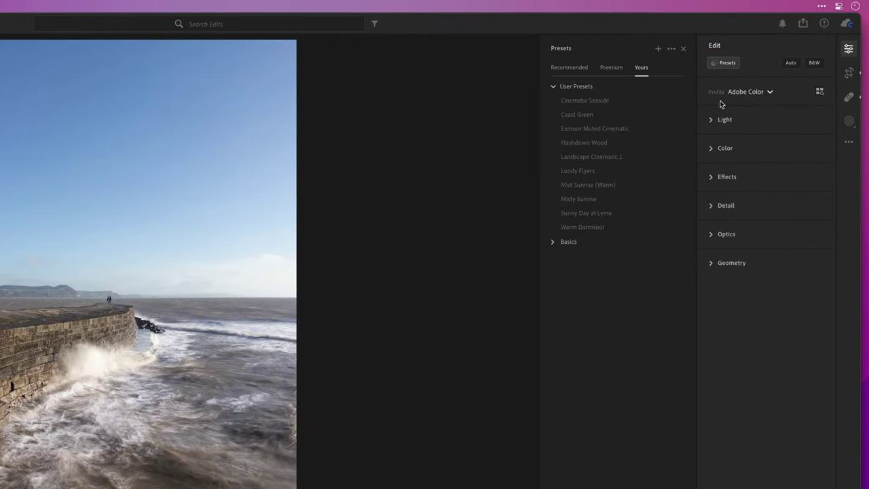
click(563, 215)
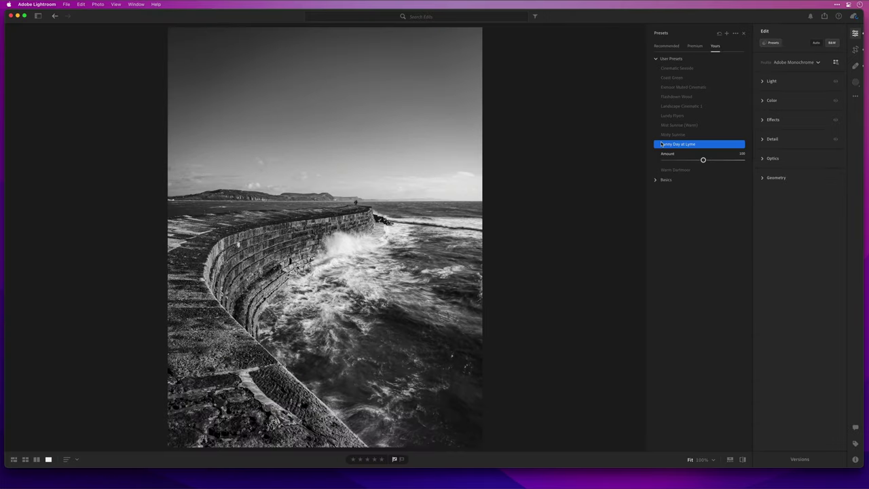
click(763, 121)
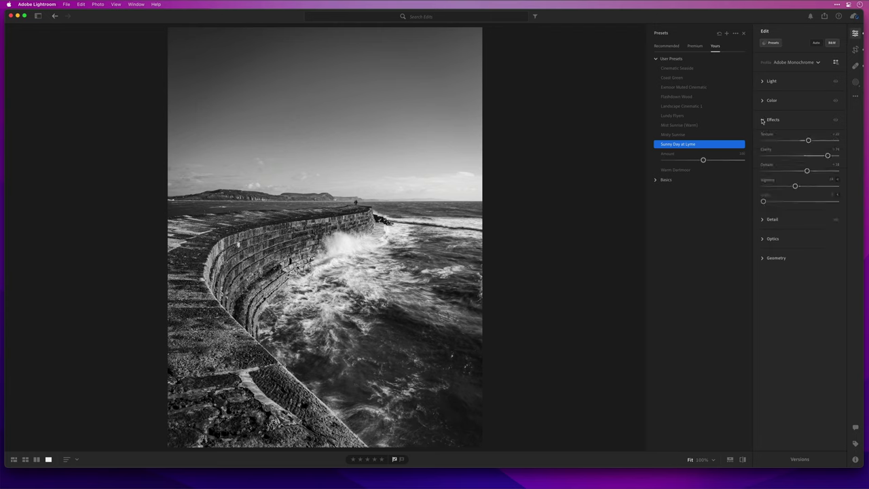
Lower Clarity to +31, reset Vignette, set B&W Mixer Aqua -17 and Blue +3, hide presets
drag(828, 156, 817, 156)
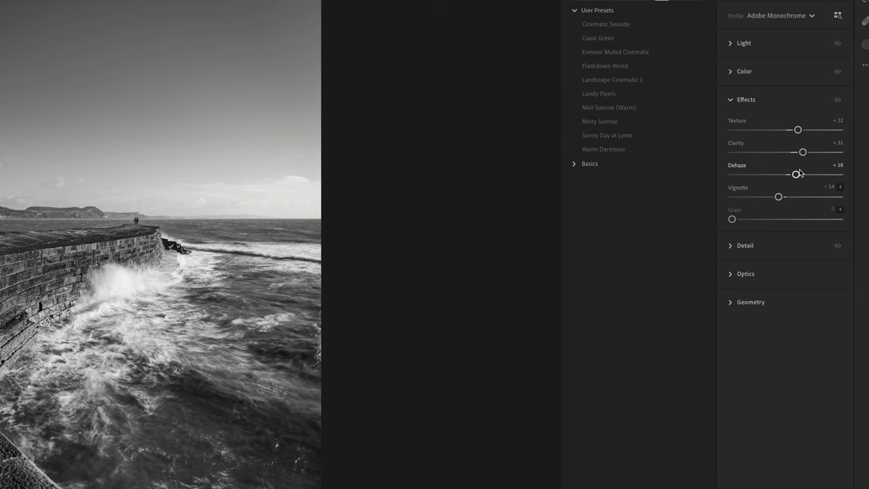
click(736, 189)
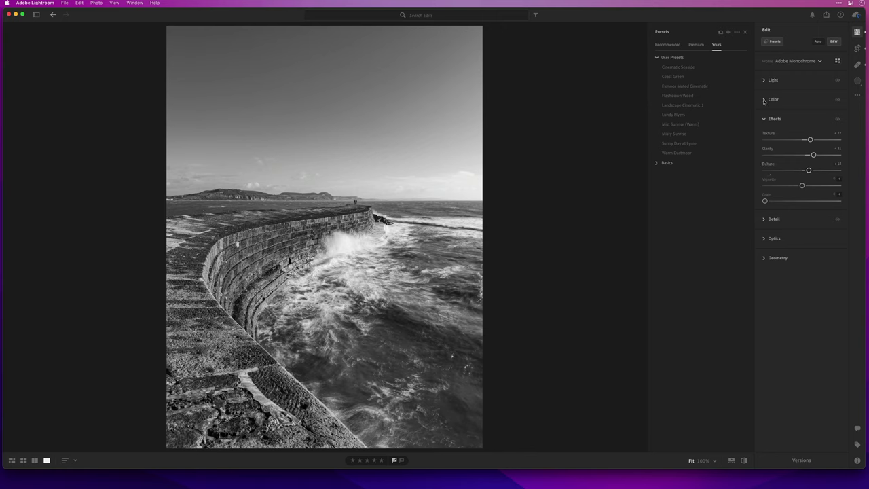
click(764, 100)
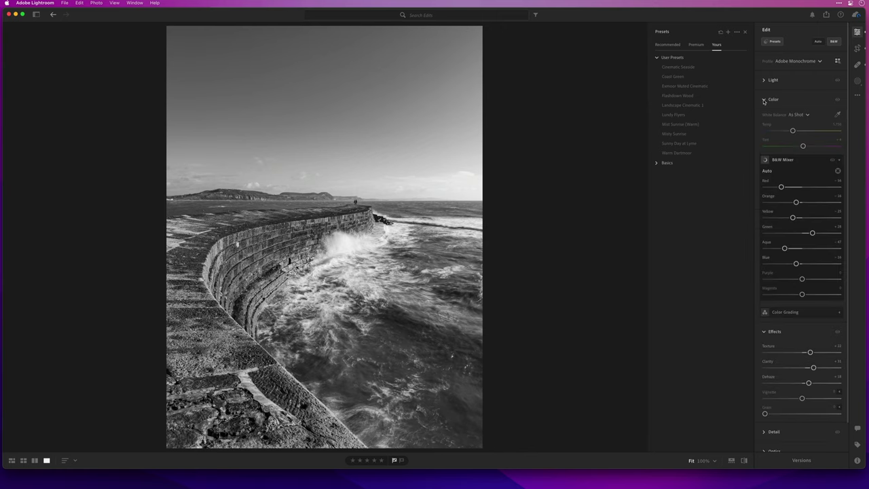
drag(798, 264, 801, 263)
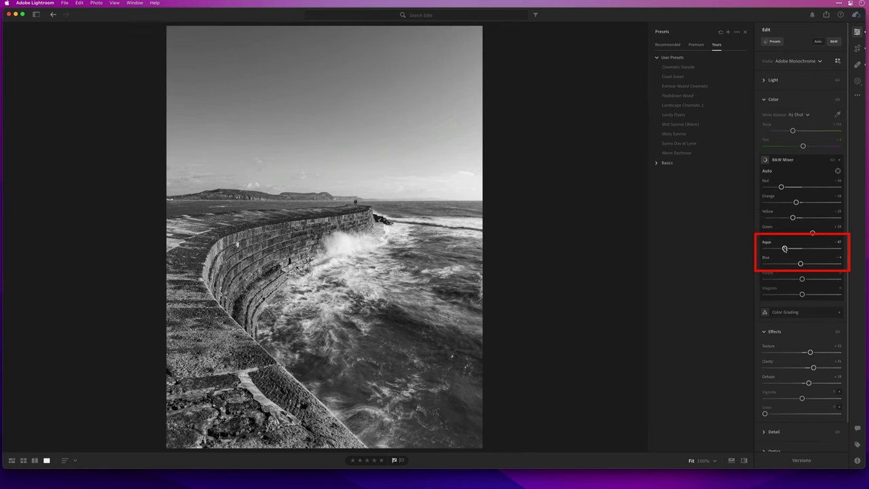
drag(802, 264, 802, 265)
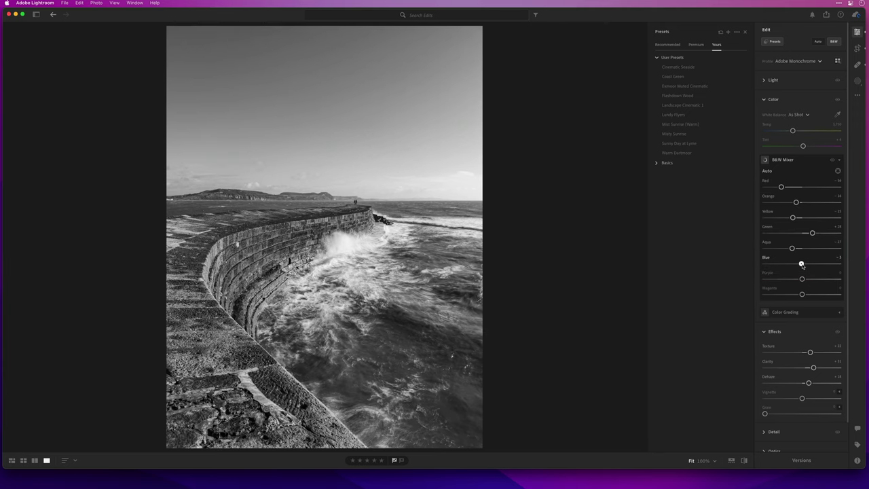
click(832, 164)
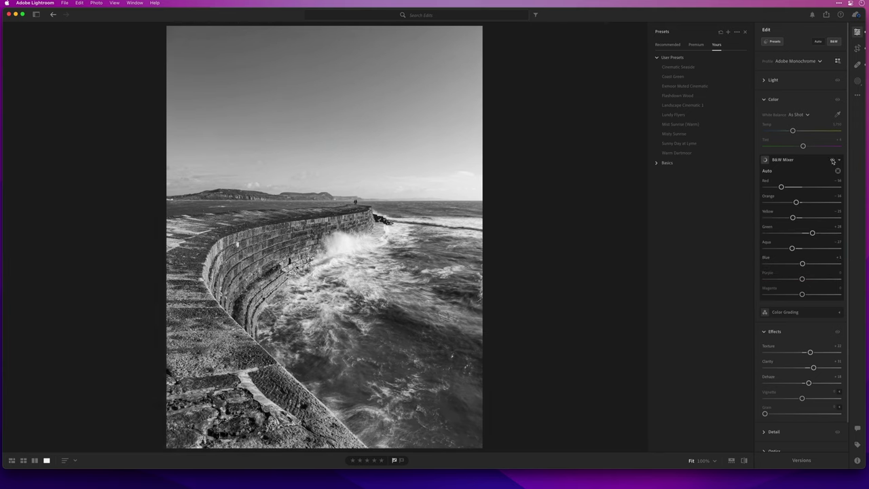
key(shift+p)
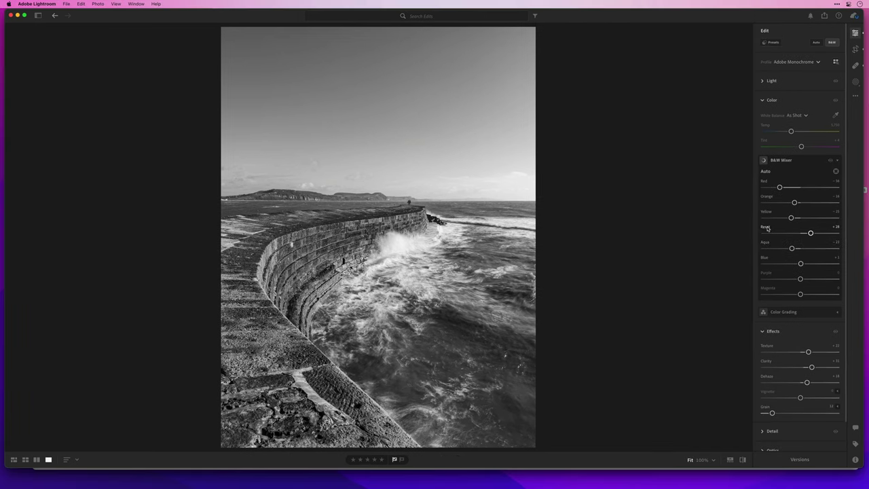
Add a brush mask over the sky near the horizon and raise its Clarity
click(852, 82)
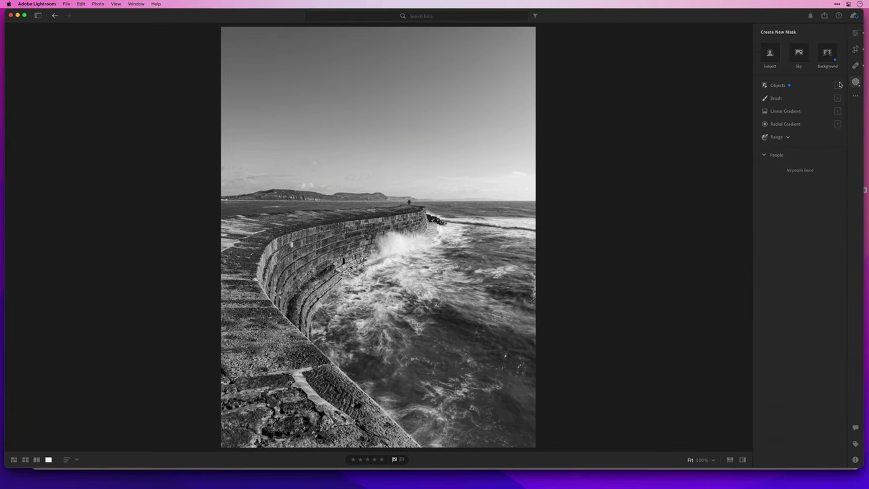
click(775, 99)
mouse_move(516, 180)
mouse_down()
mouse_move(331, 175)
mouse_move(336, 166)
mouse_move(526, 190)
mouse_up()
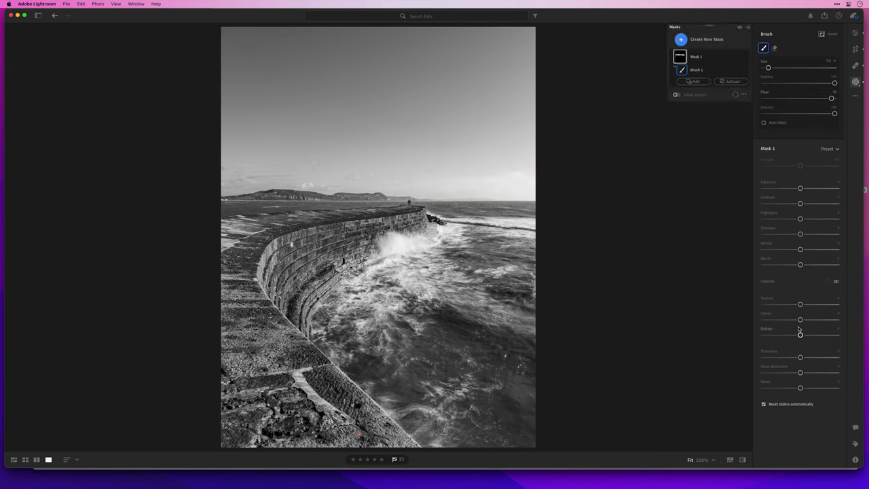
drag(805, 318, 814, 320)
Add a large inverted radial gradient mask darkening the edges to -0.44 exposure
click(681, 40)
click(702, 124)
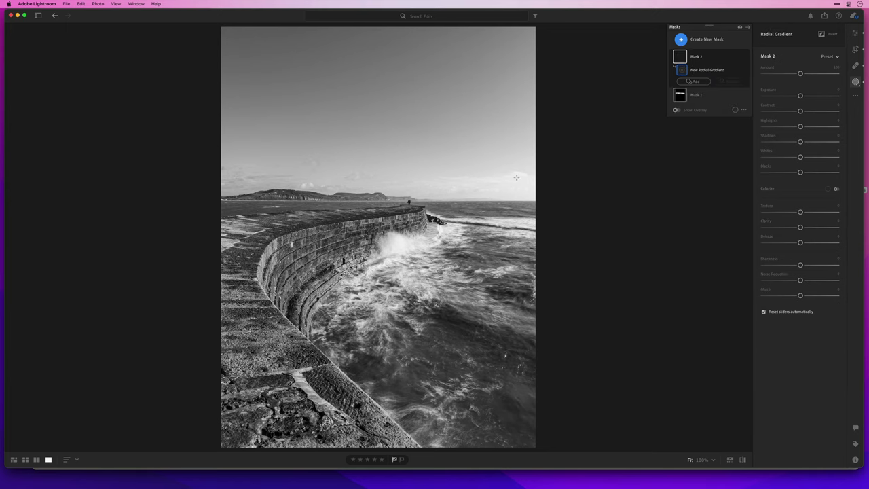
drag(378, 227, 542, 442)
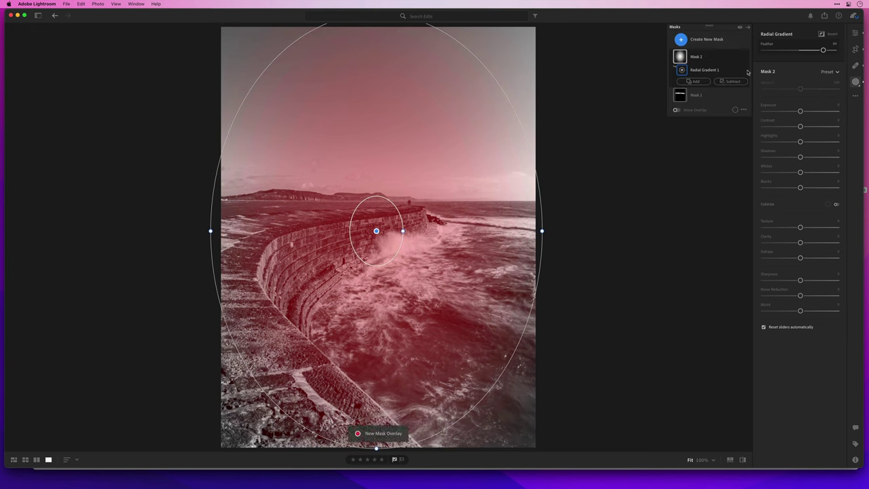
click(821, 33)
drag(801, 112, 795, 112)
Brush the sky out of the edge-darkening mask, then set Grain to 7
click(731, 81)
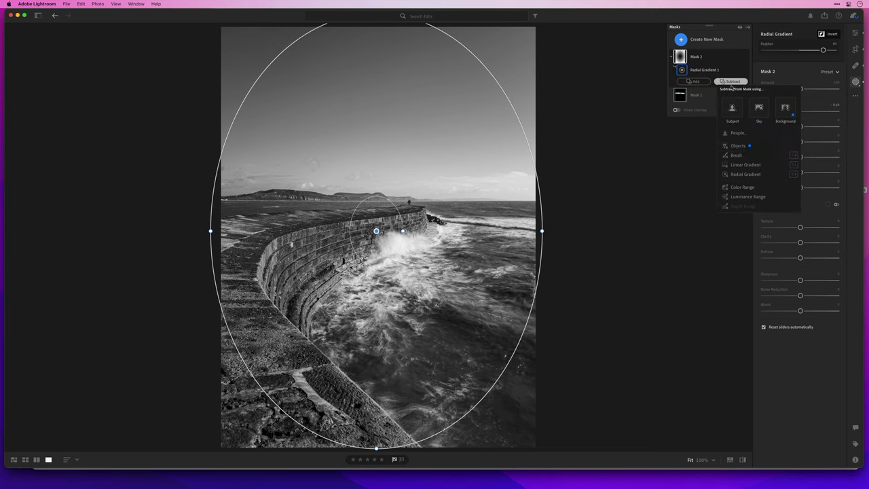
click(736, 154)
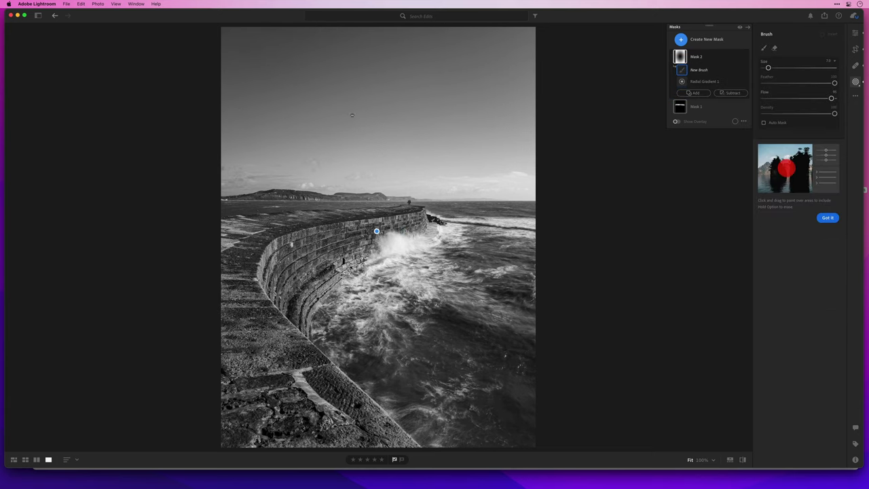
mouse_move(353, 97)
mouse_down()
mouse_move(211, 103)
mouse_move(219, 130)
mouse_move(252, 155)
mouse_move(436, 166)
mouse_move(502, 136)
mouse_move(475, 68)
mouse_move(536, 48)
mouse_move(207, 54)
mouse_move(299, 19)
mouse_move(197, 95)
mouse_move(210, 136)
mouse_move(566, 167)
mouse_up()
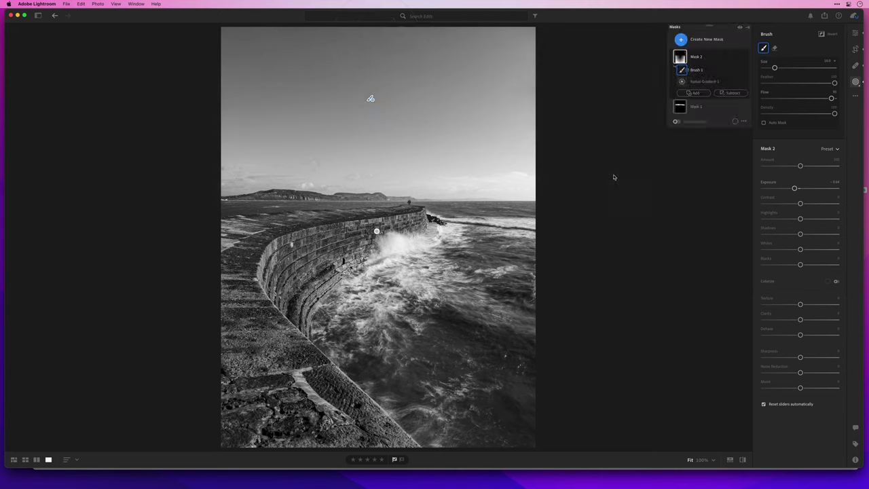
key(e)
drag(764, 414, 766, 413)
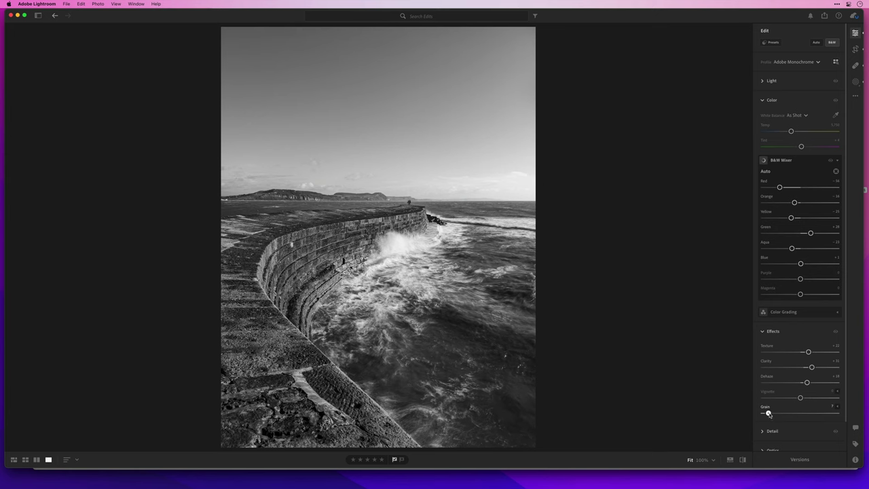
In Versions, compare the colour Original twice, undoing back to the black-and-white edit each time
click(797, 463)
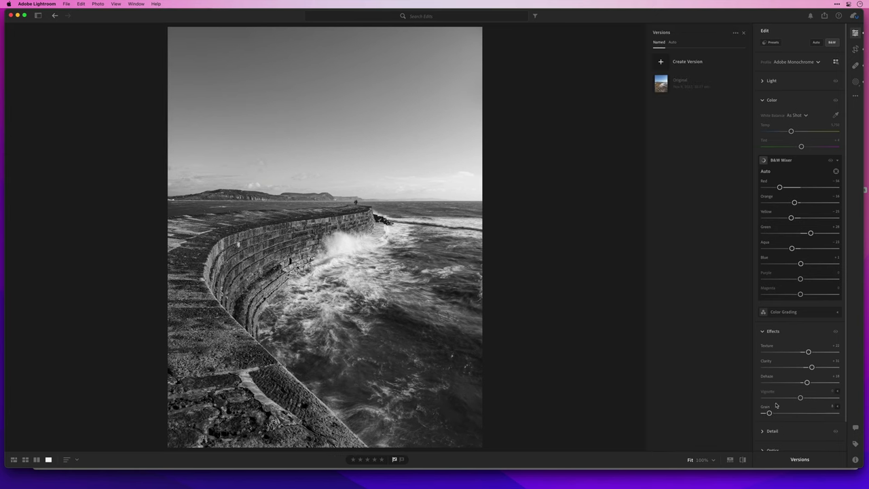
click(664, 82)
key(super+z)
click(665, 82)
key(super+z)
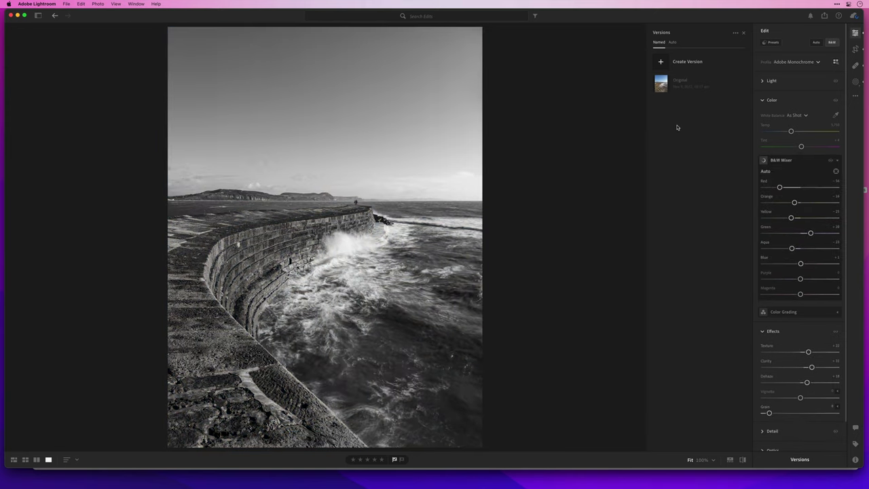